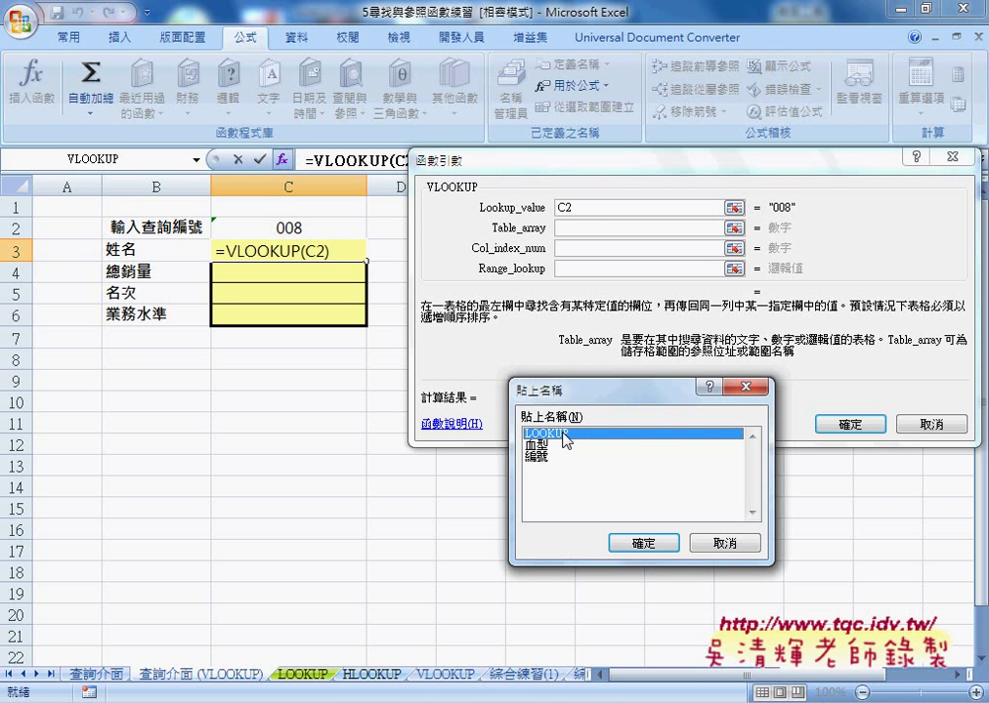
Set the C3 VLOOKUP table array to the named range LOOKUP, with C2 as lookup value
left_click(647, 542)
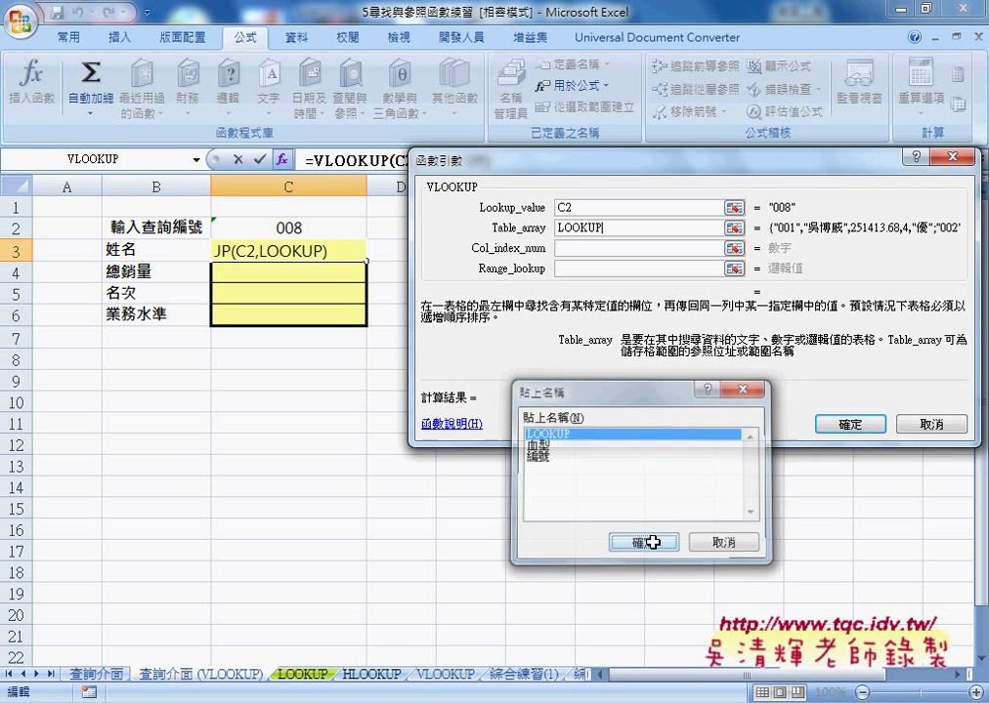
left_click(576, 248)
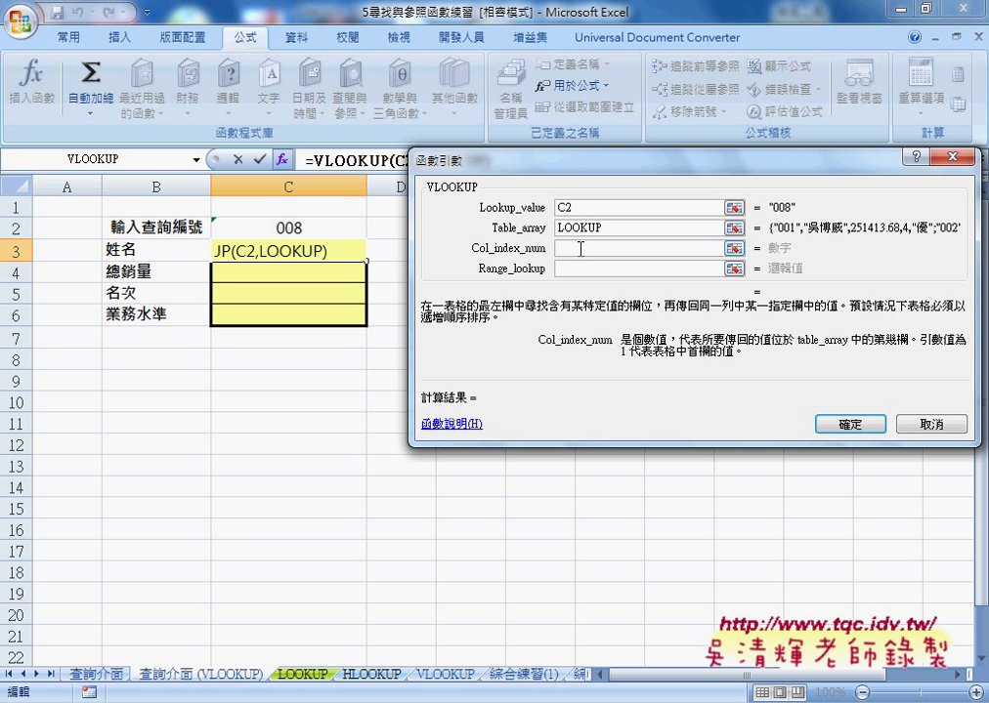
Complete C3 as =VLOOKUP(C2,LOOKUP,2,0) so it returns the name for ID 008
type("2")
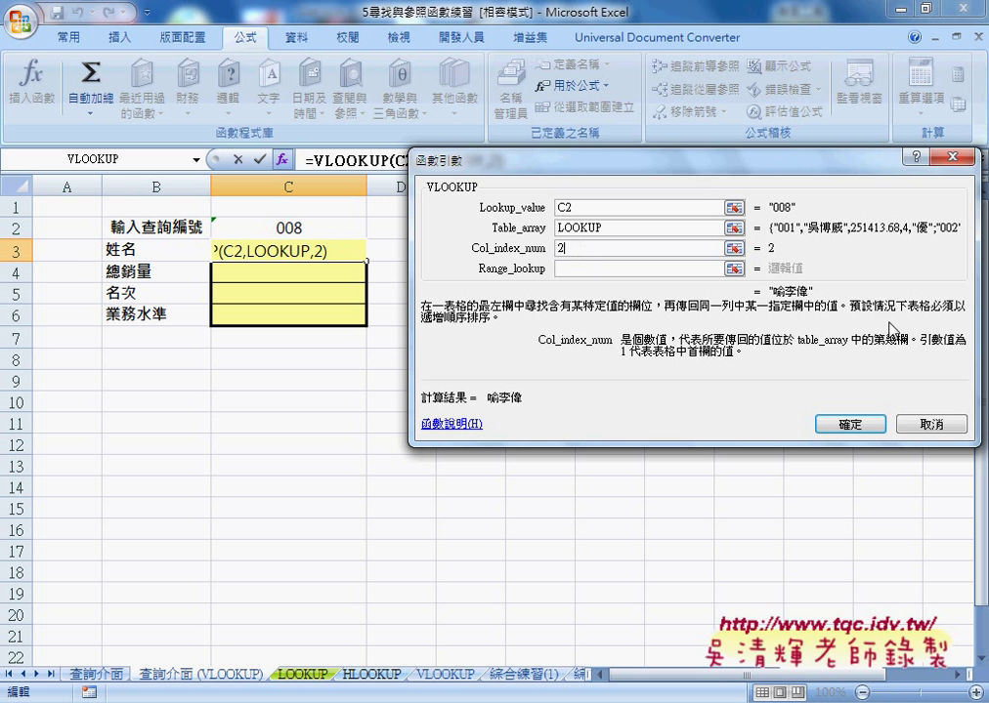
left_click(593, 270)
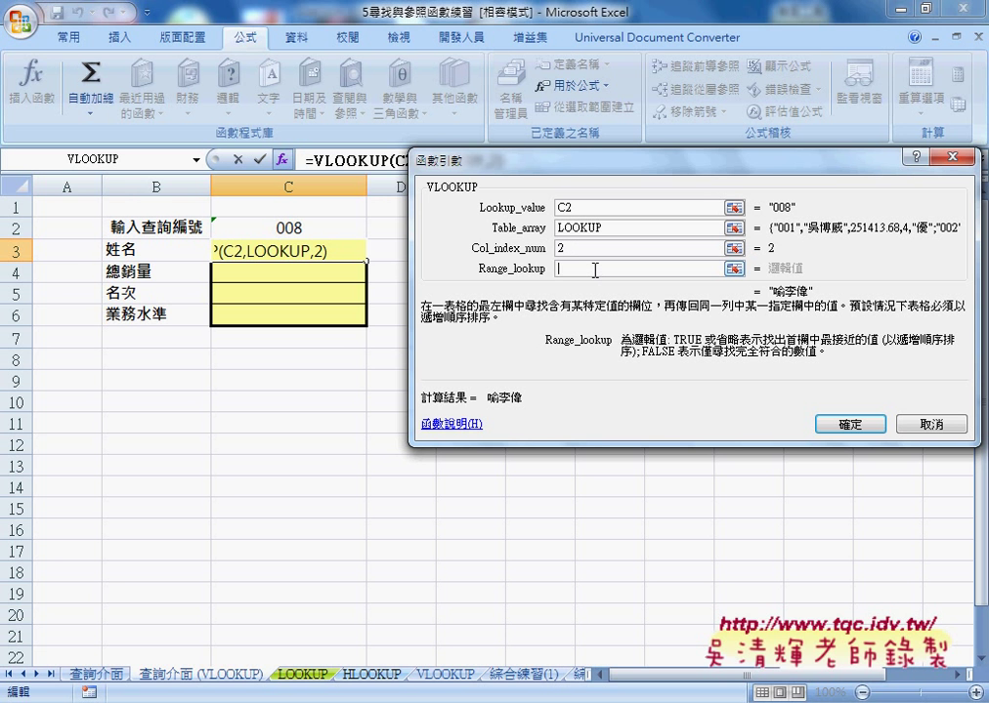
type("0")
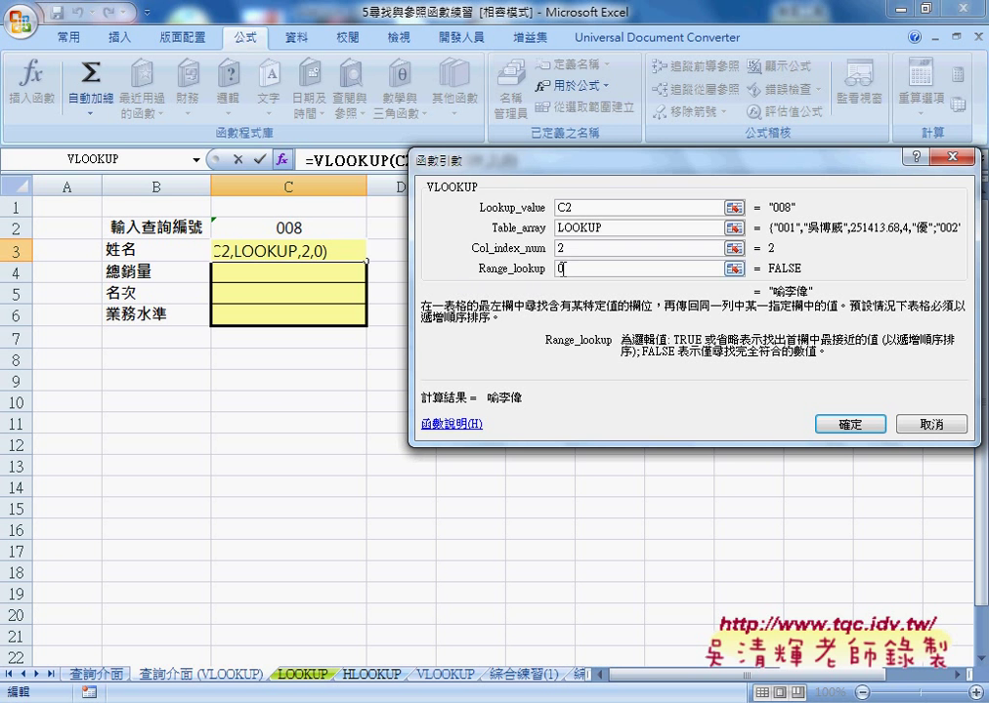
left_click(842, 427)
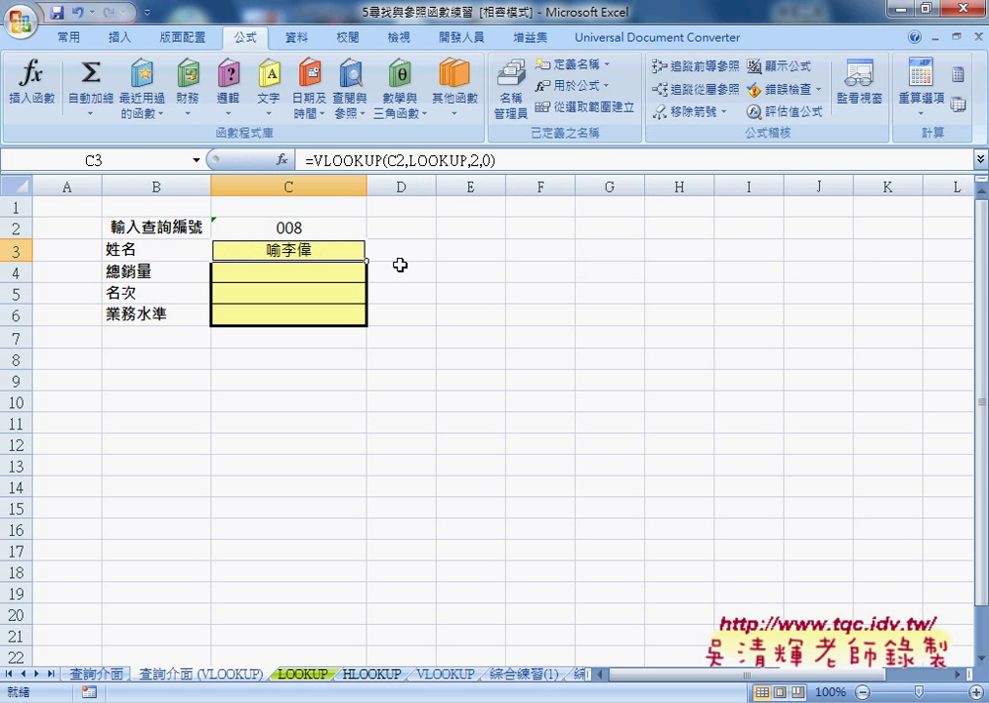
Copy the C3 formula text from the formula bar, leaving the formula unchanged
left_click_drag(497, 162, 300, 166)
right_click(347, 161)
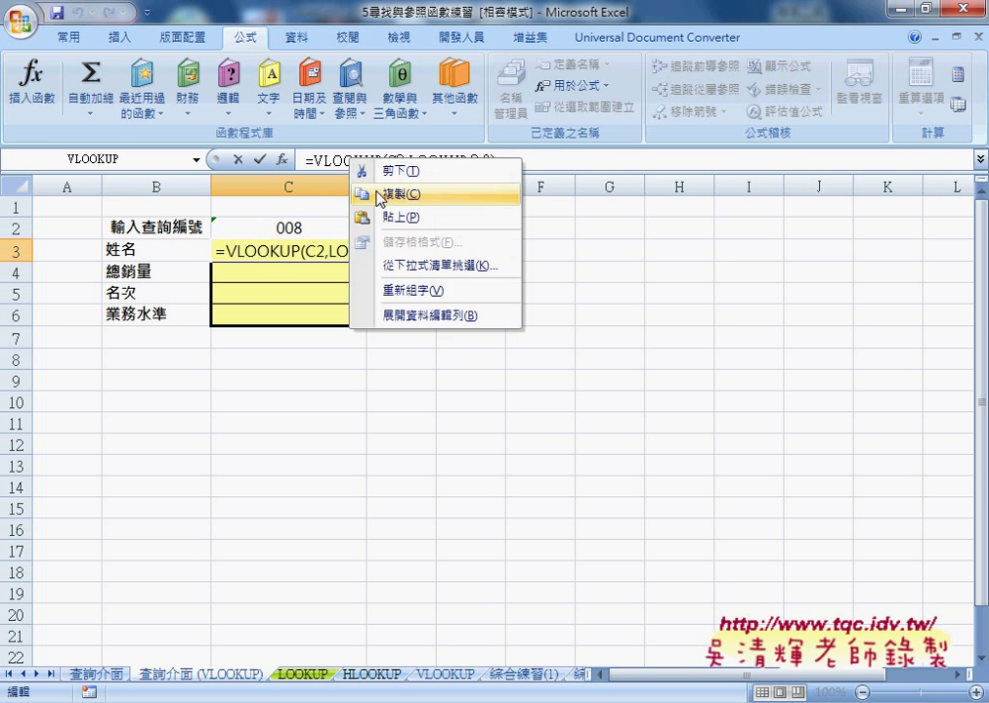
left_click(376, 189)
left_click(242, 164)
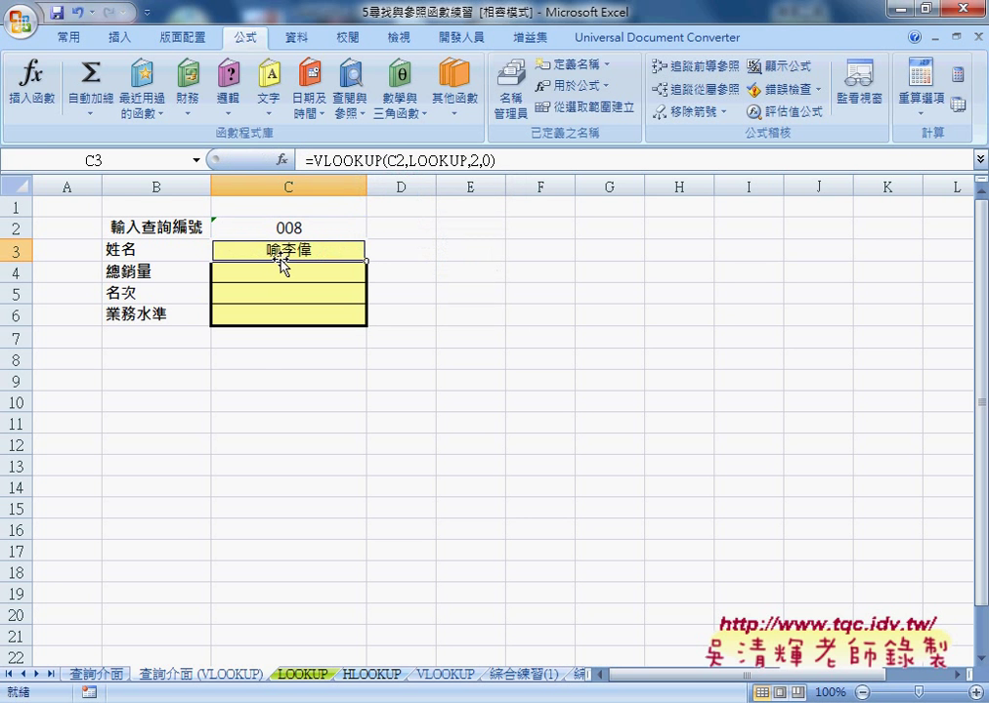
Make the C2 reference absolute ($C$2) in C3 and fill the formula down to C6
left_click(410, 161)
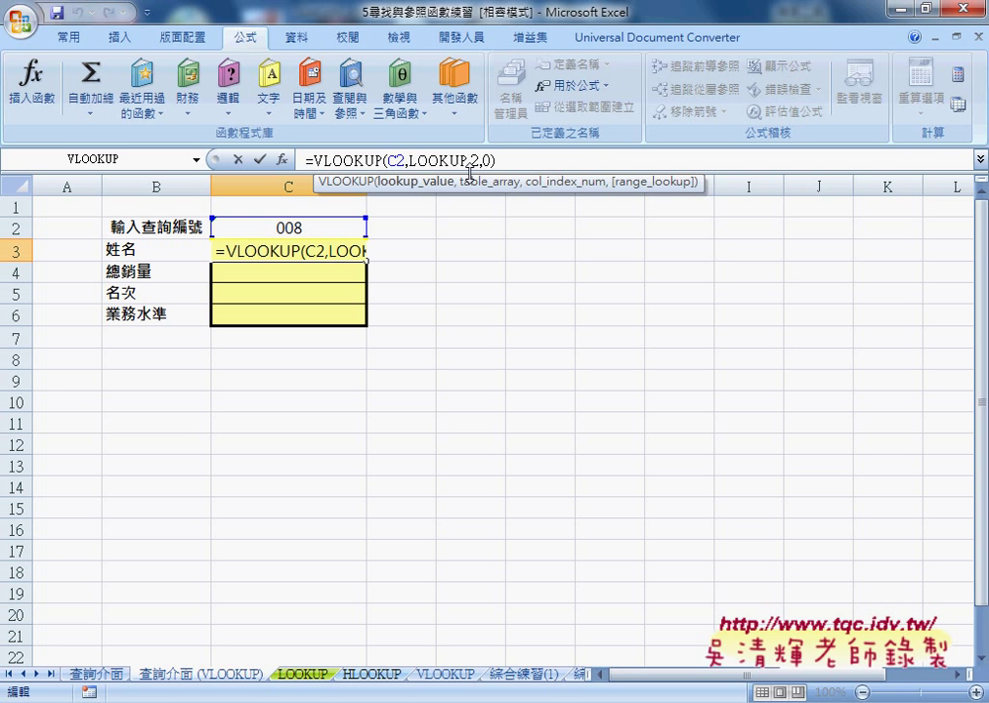
key("F4")
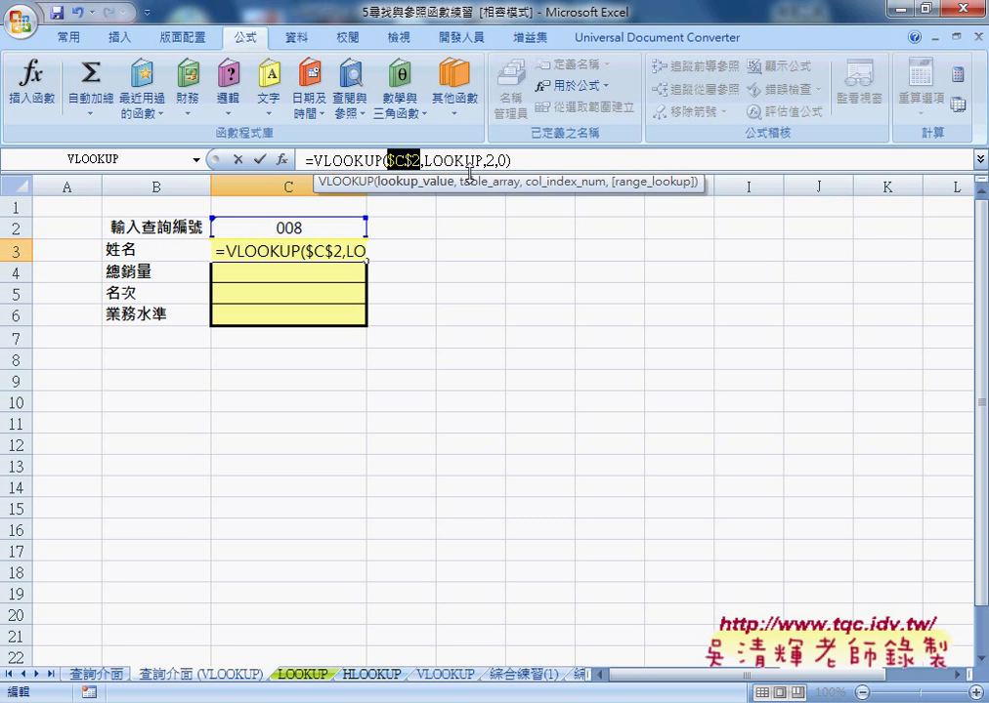
left_click(259, 160)
left_click_drag(368, 263, 361, 325)
Change the column index in C4, C5 and C6 to 3, 4 and 5, showing sales, rank and level
left_click(286, 257)
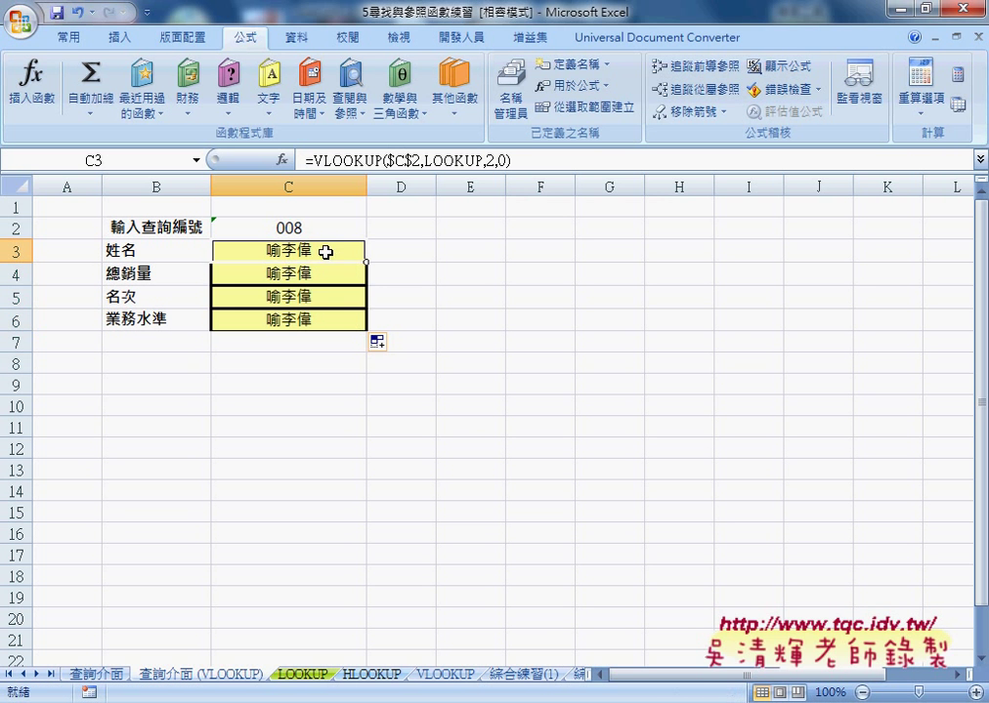
key("Down")
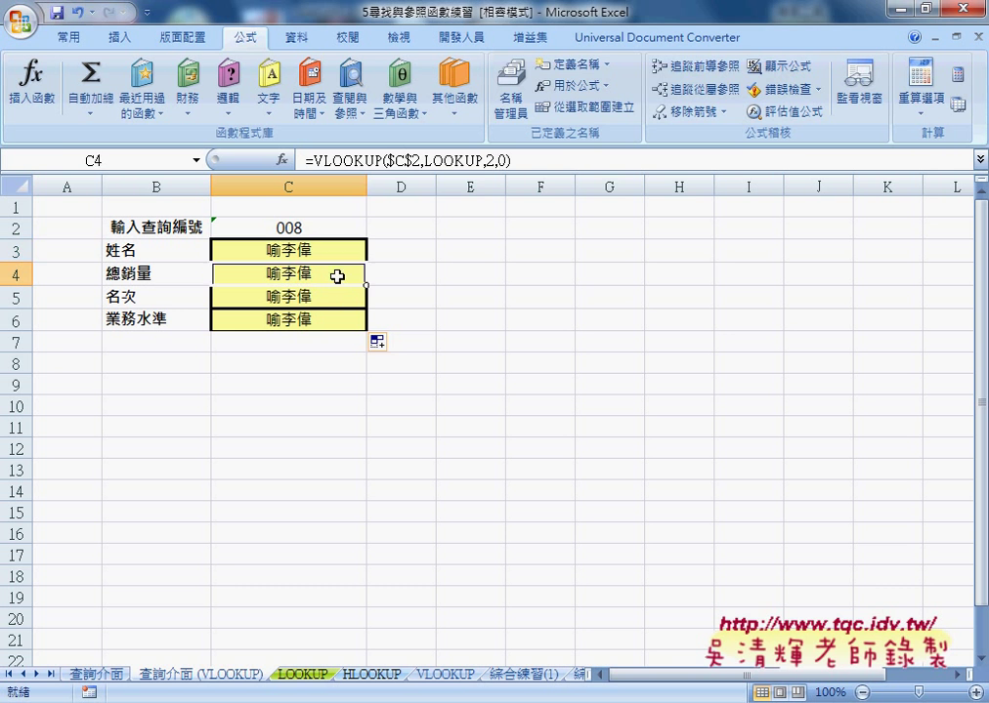
double_click(490, 160)
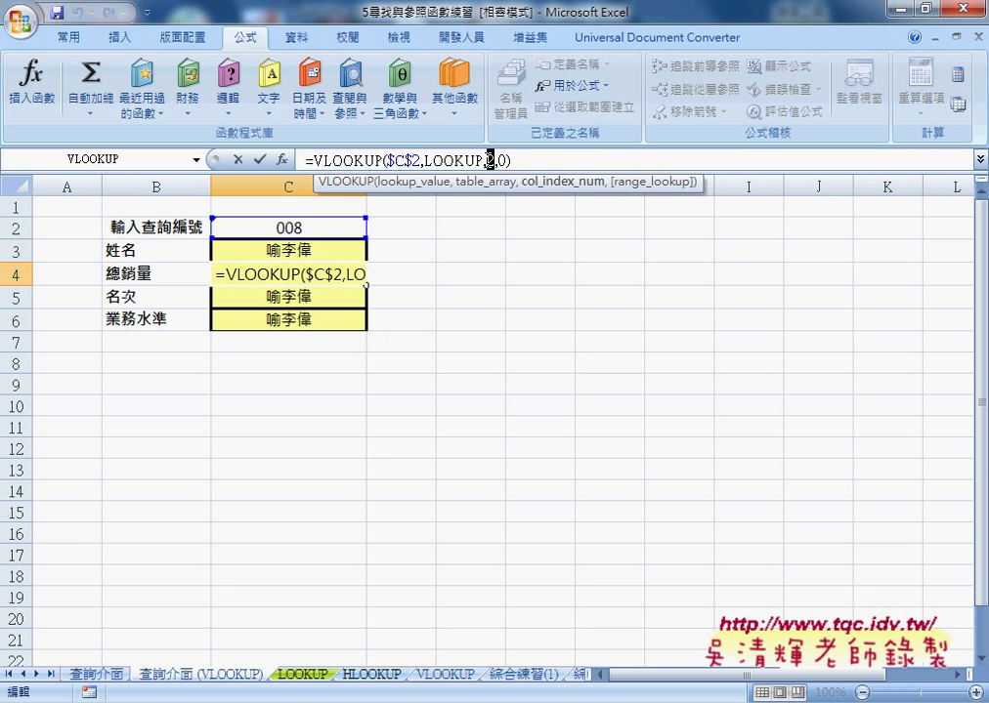
type("3")
left_click(259, 160)
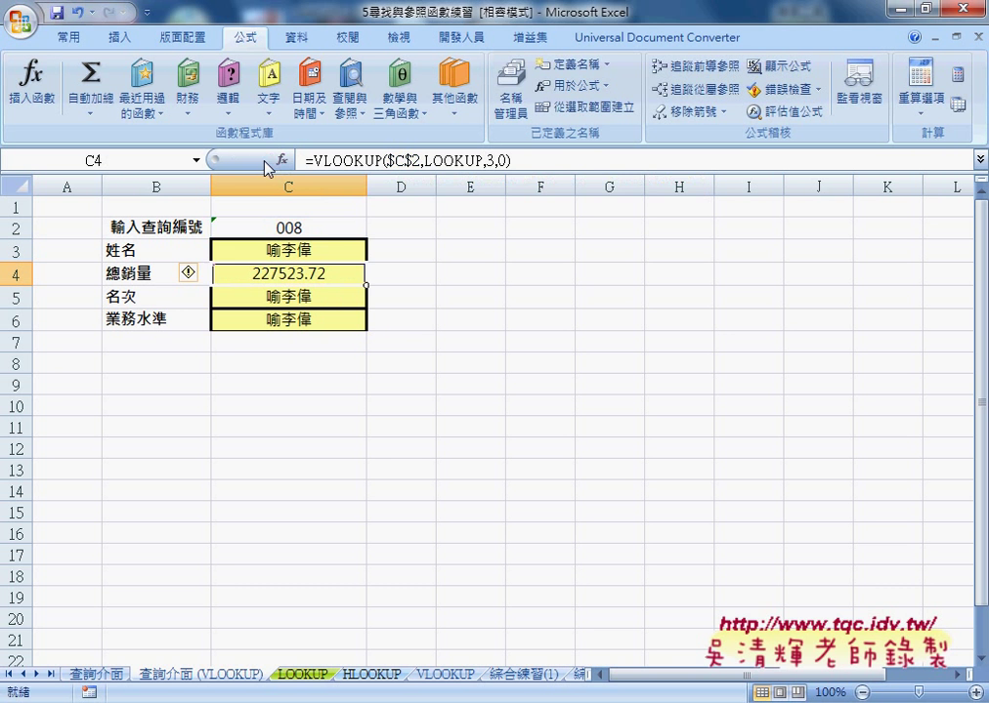
key("Down")
double_click(489, 160)
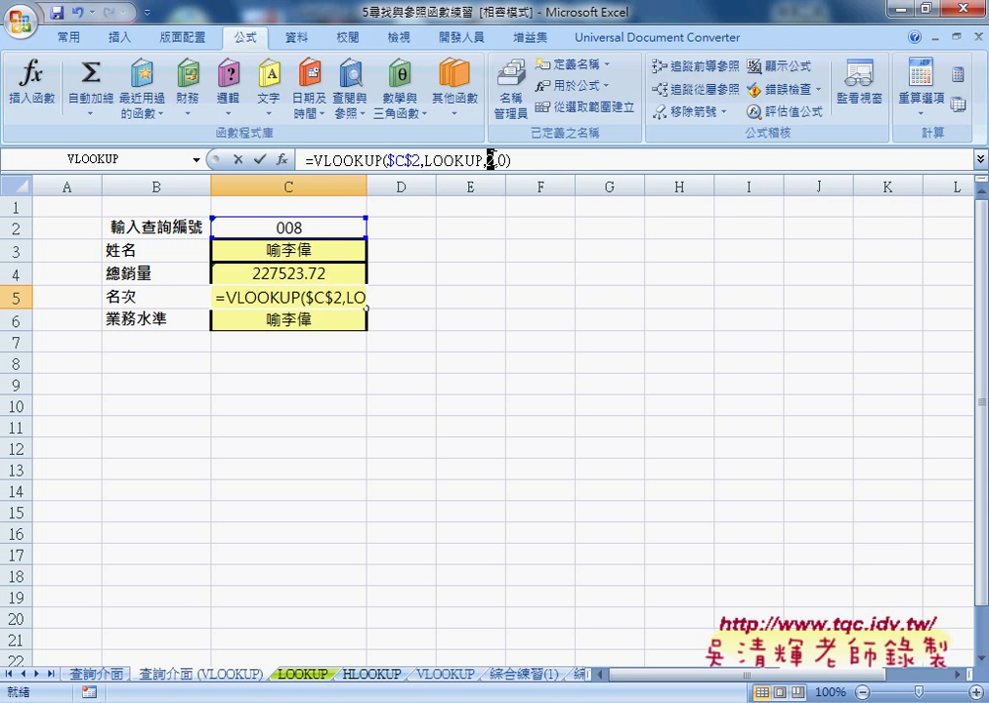
type("4")
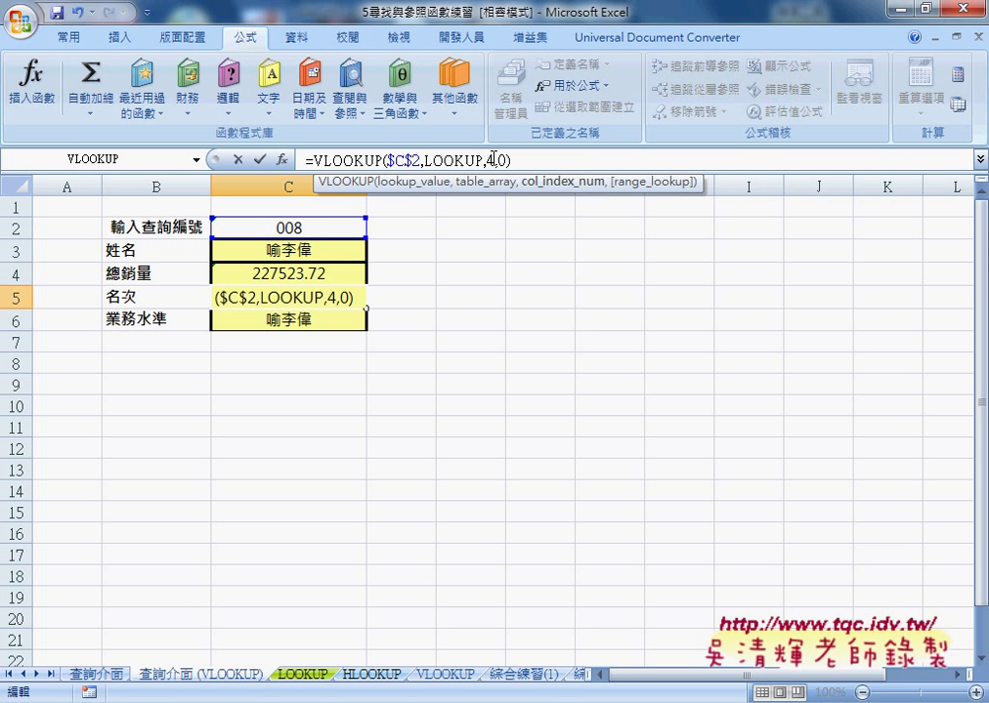
left_click(260, 160)
key("Down")
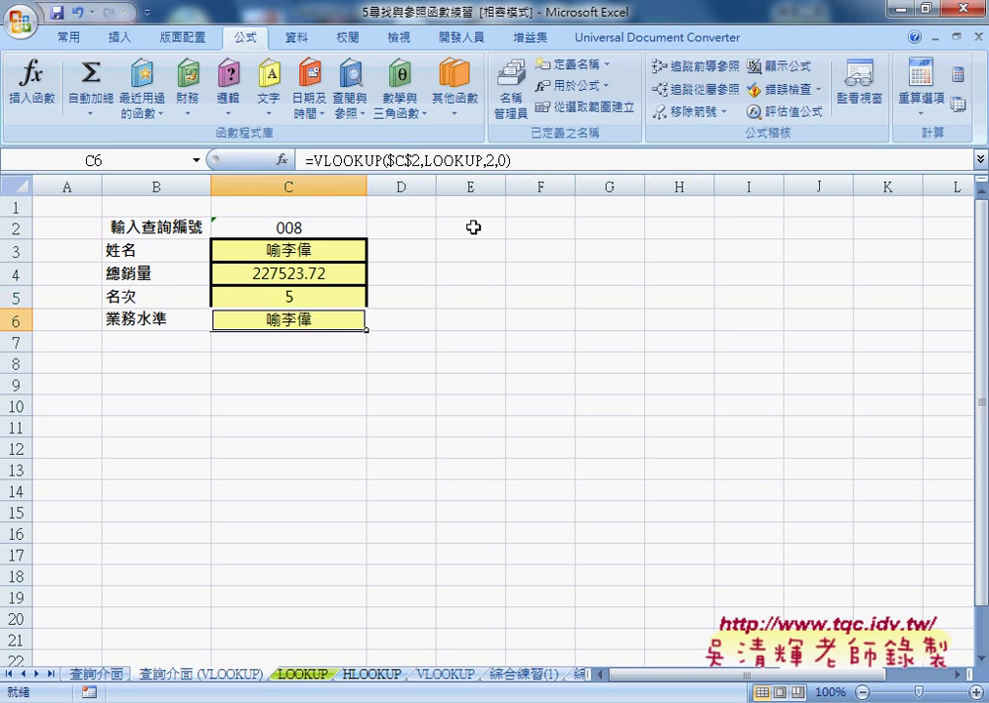
double_click(489, 160)
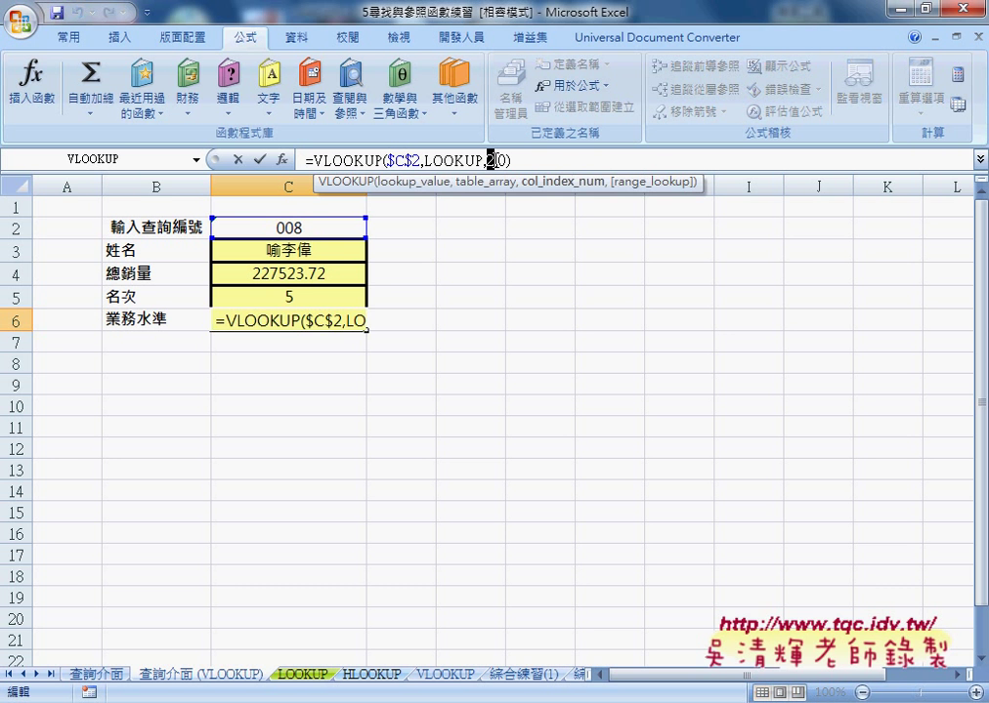
type("5")
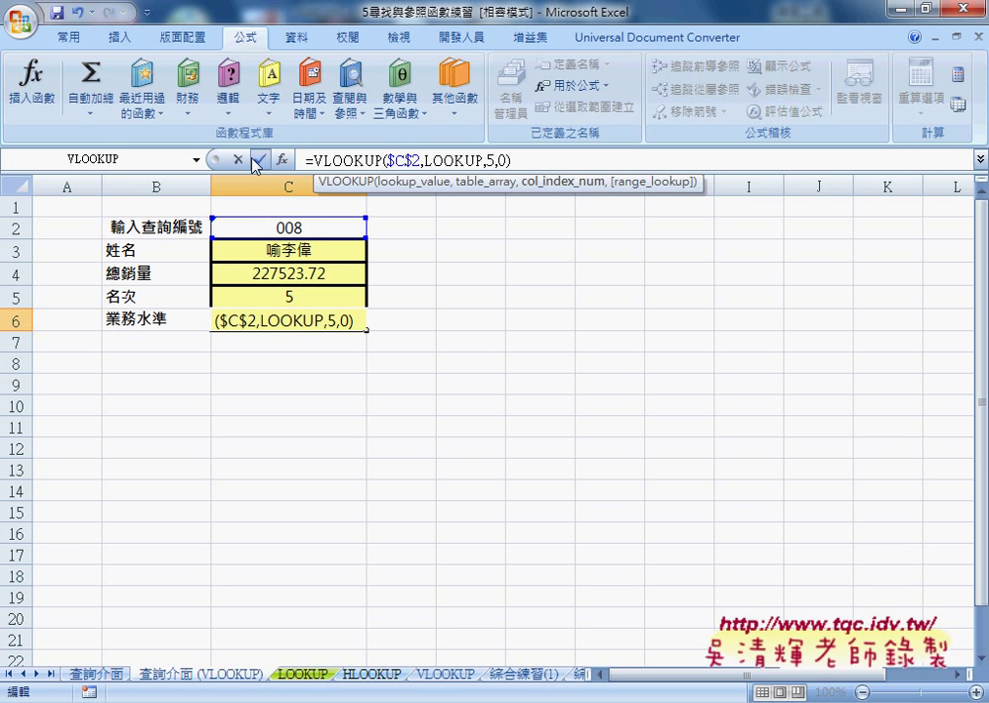
left_click(259, 160)
left_click(346, 228)
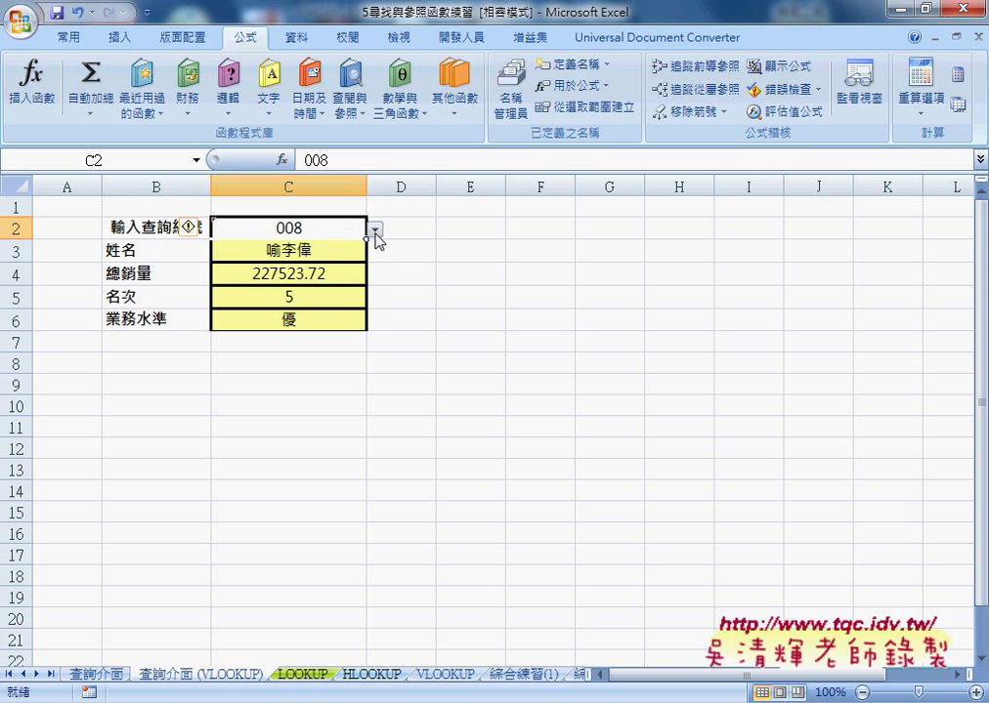
Choose ID 004 from C2's validation dropdown list
left_click(375, 229)
left_click(361, 284)
double_click(324, 228)
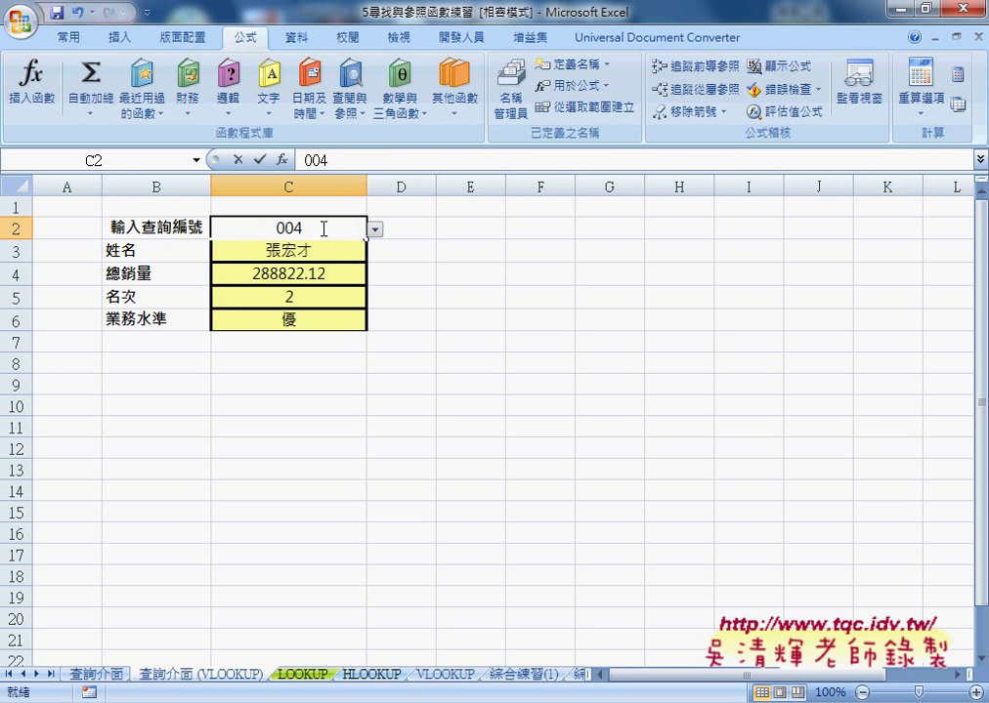
left_click(320, 249)
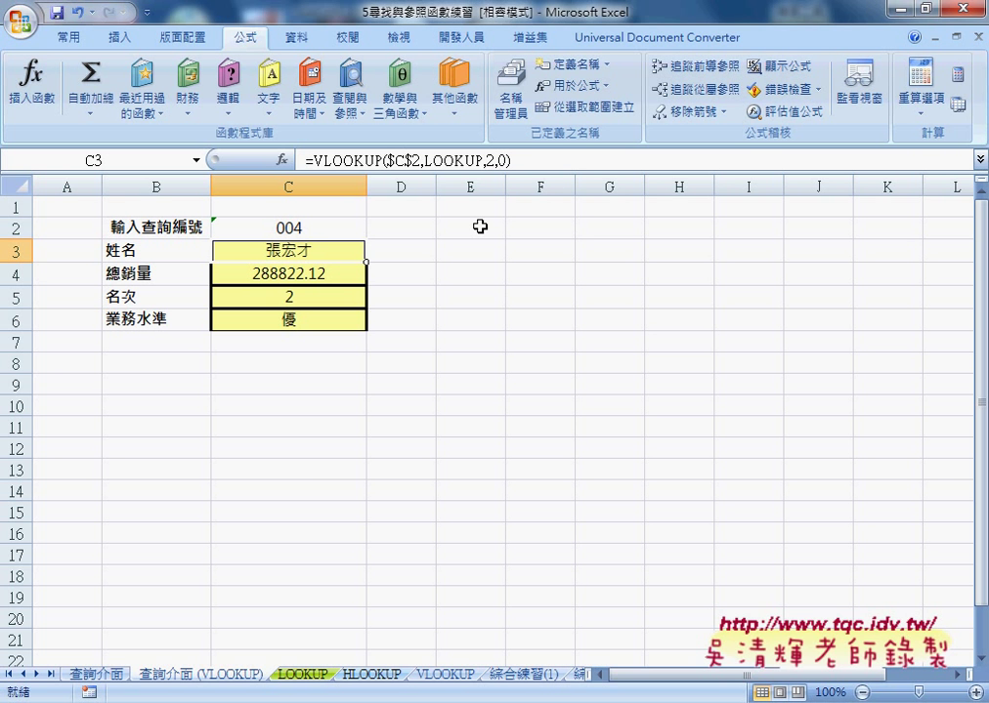
Try entering ID 009 in C2 and cancel the validation error, keeping 004
double_click(307, 224)
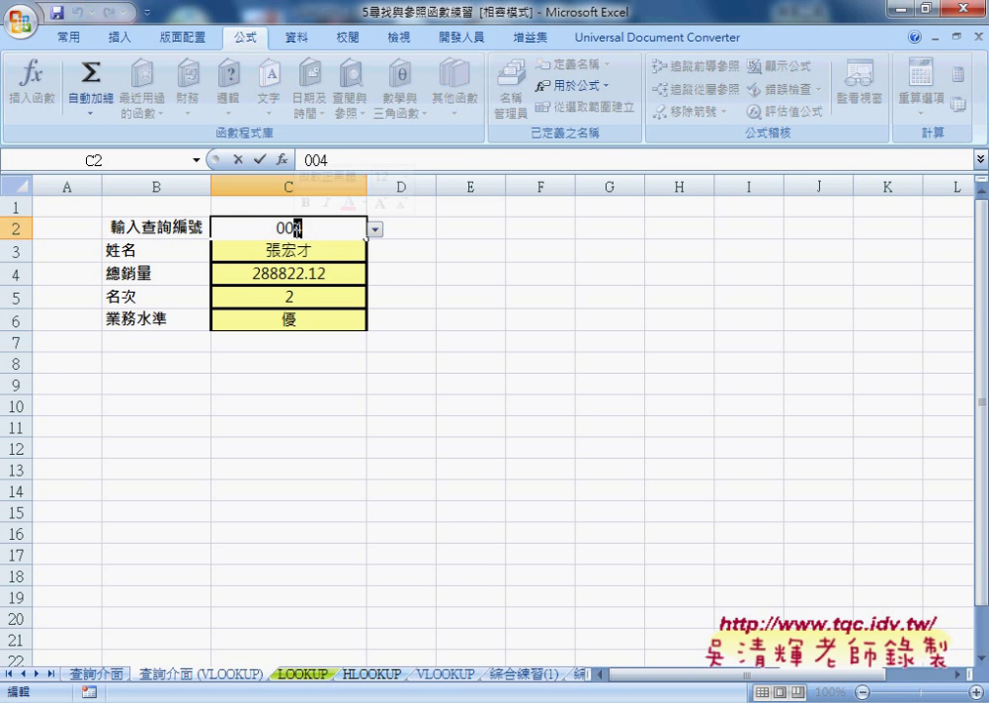
type("9")
key("Return")
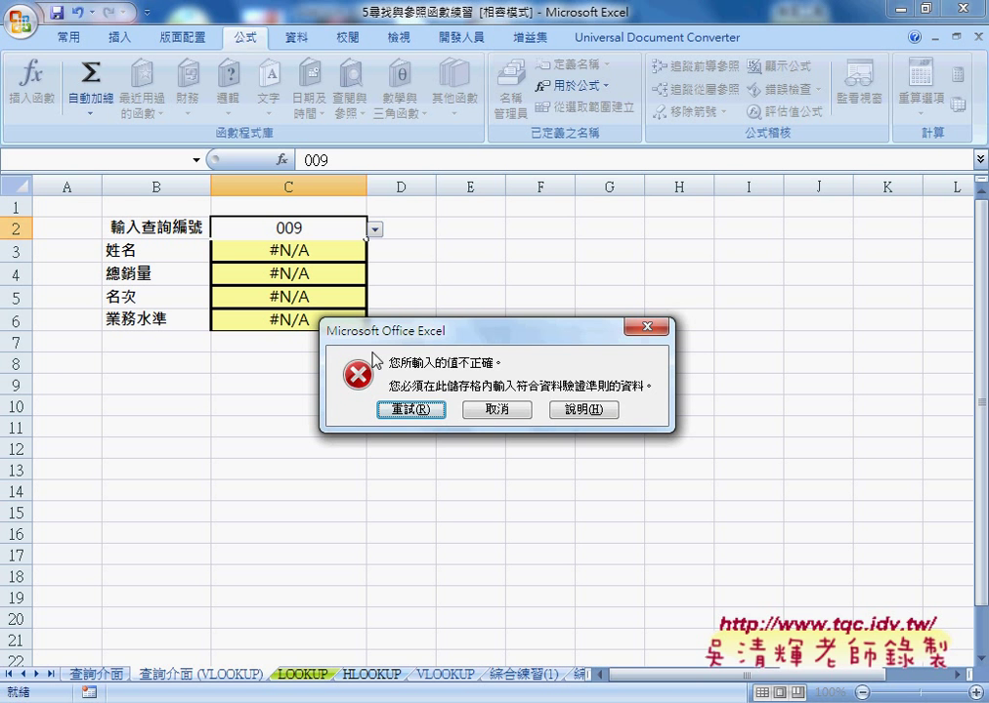
left_click(492, 415)
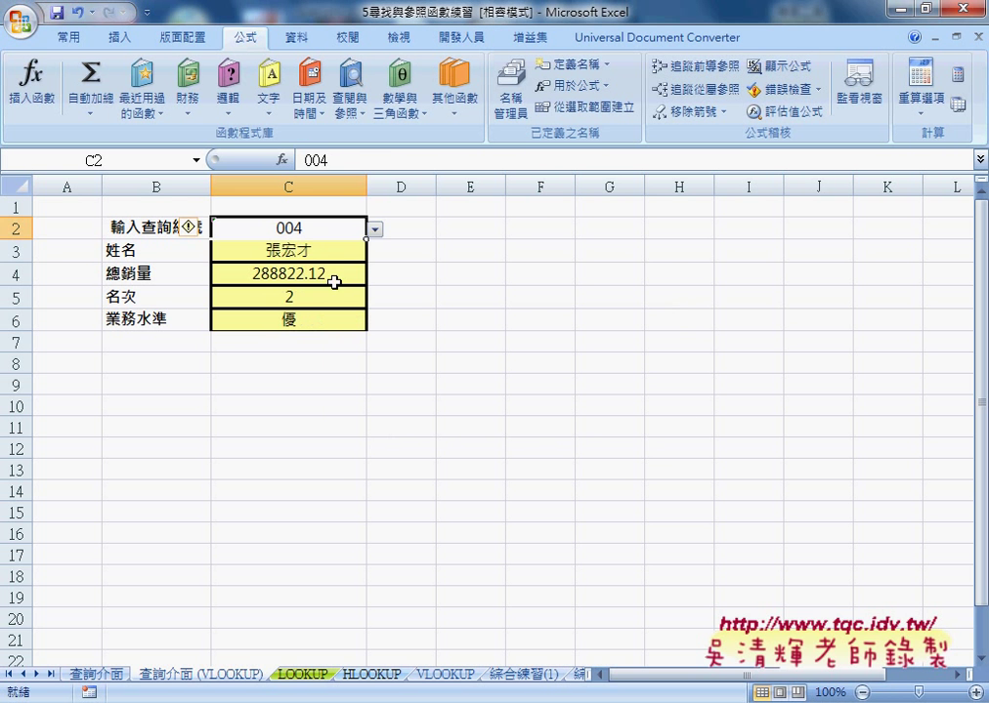
left_click(321, 256)
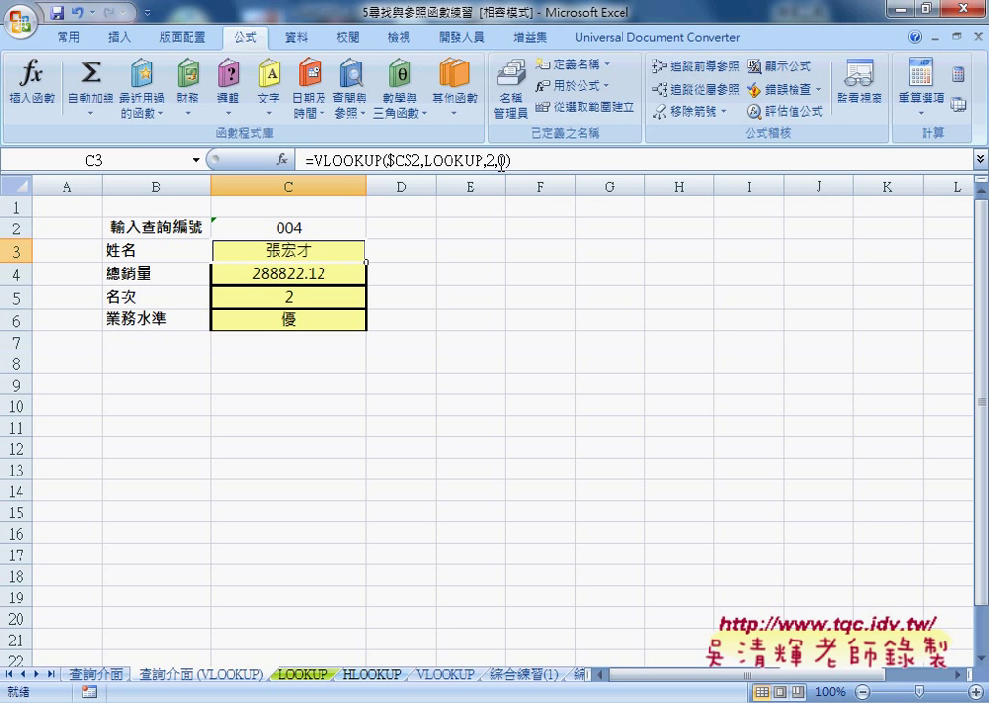
In C3's VLOOKUP arguments, replace the Range_lookup value 0 with 1 (TRUE)
double_click(503, 161)
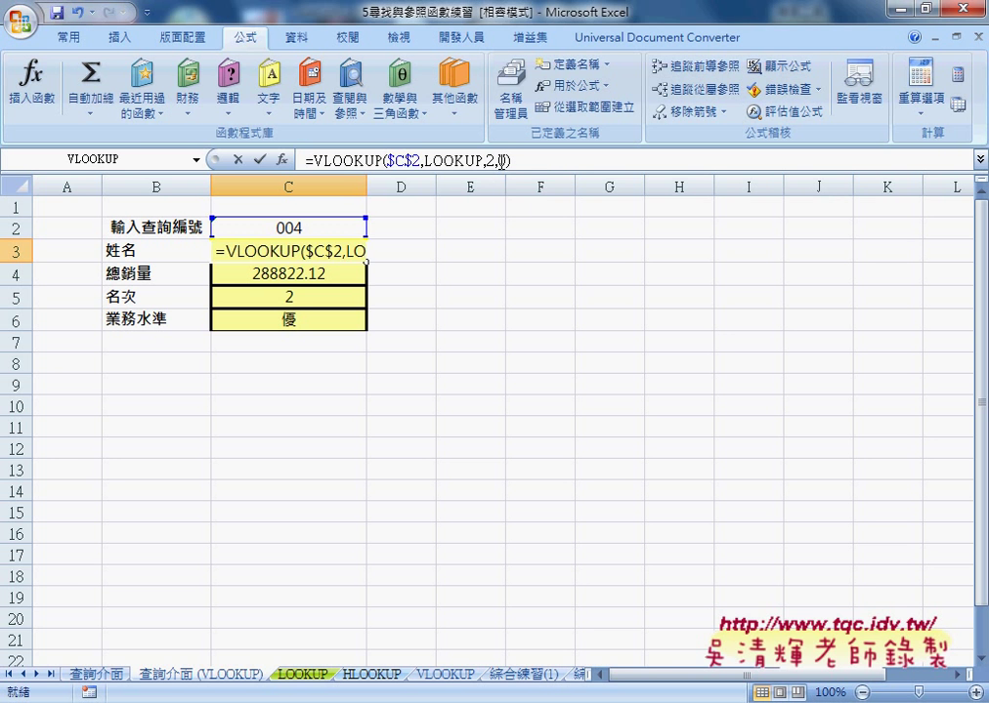
left_click(281, 159)
left_click(572, 269)
double_click(586, 270)
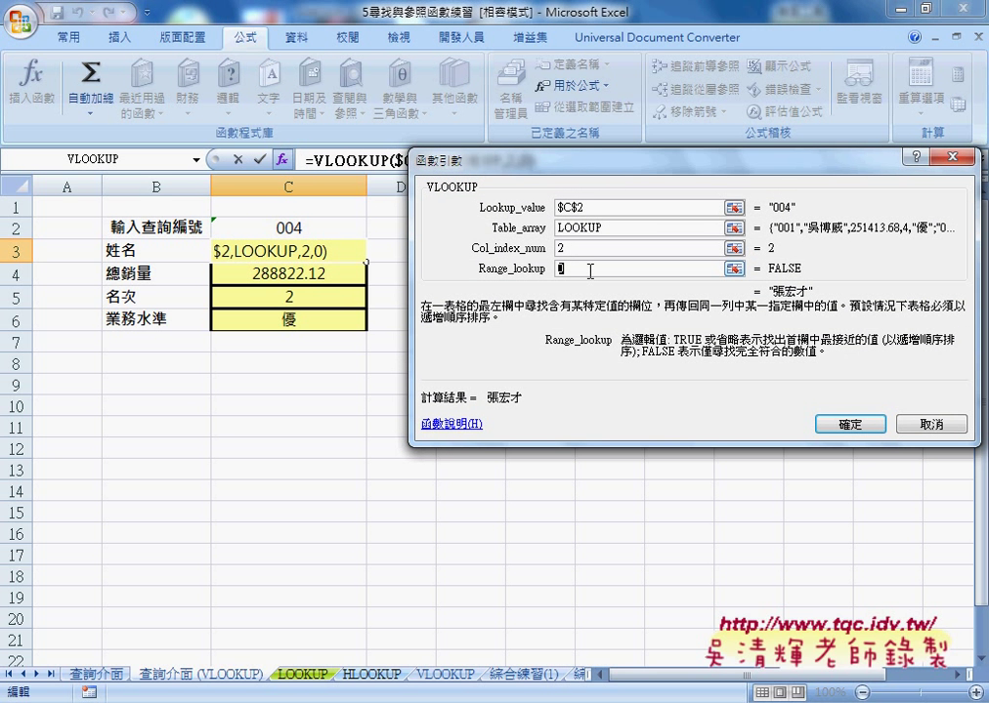
type("1")
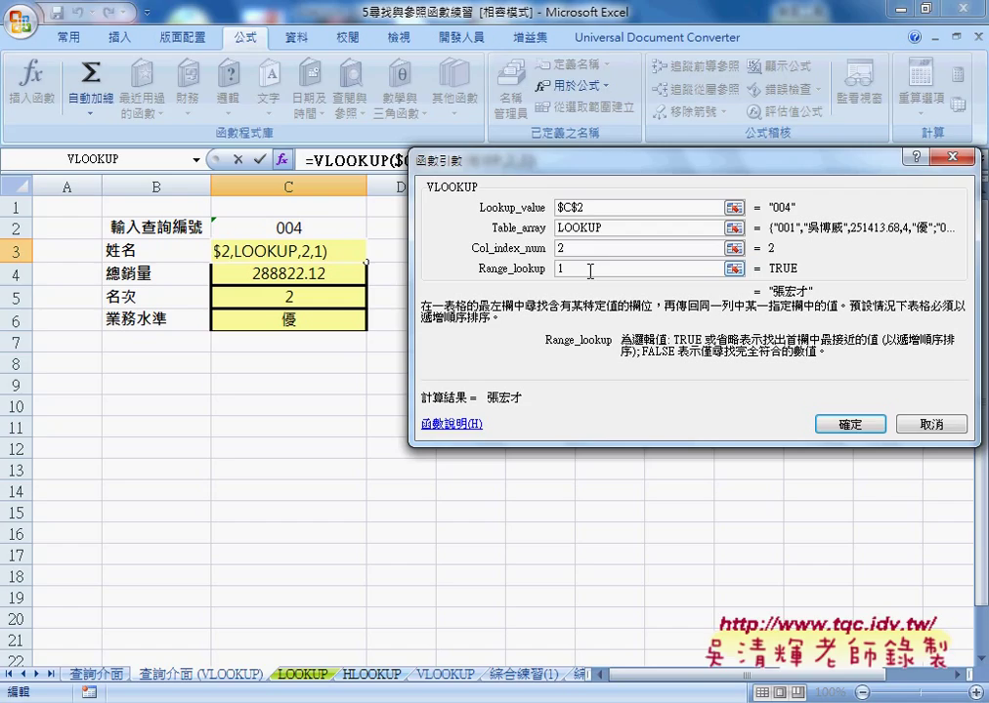